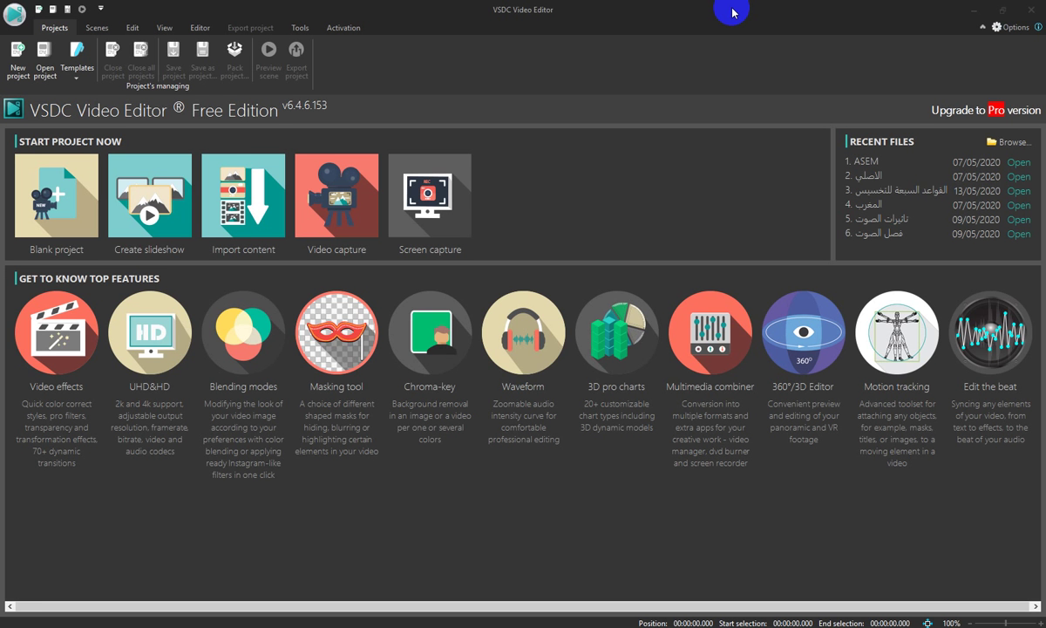
Step: Create a new blank project with the default settings and add the desk video from the folder window to its scene
click(17, 64)
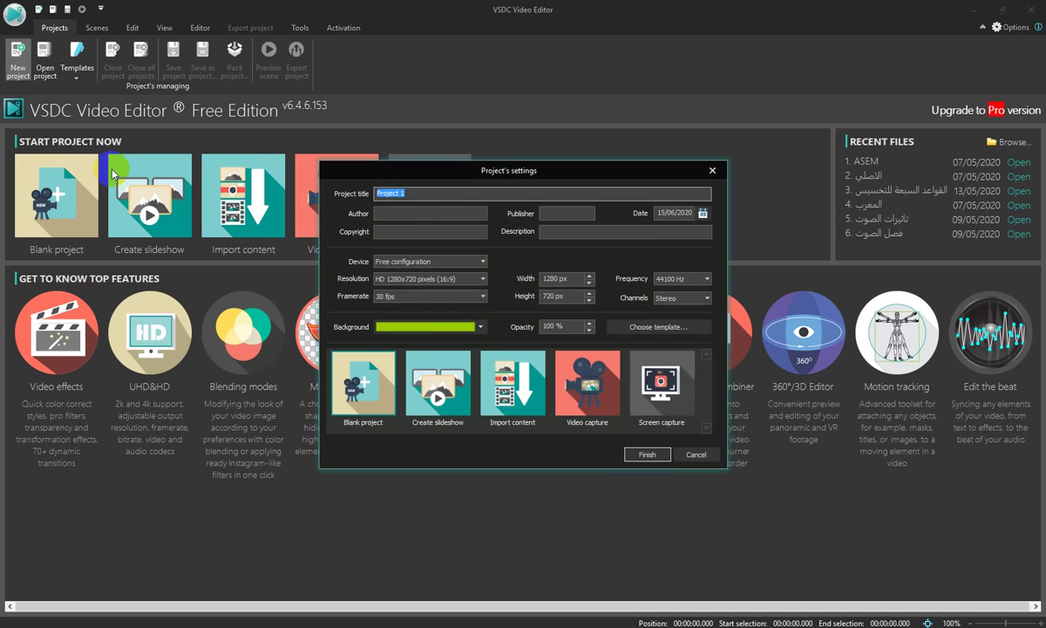
click(655, 456)
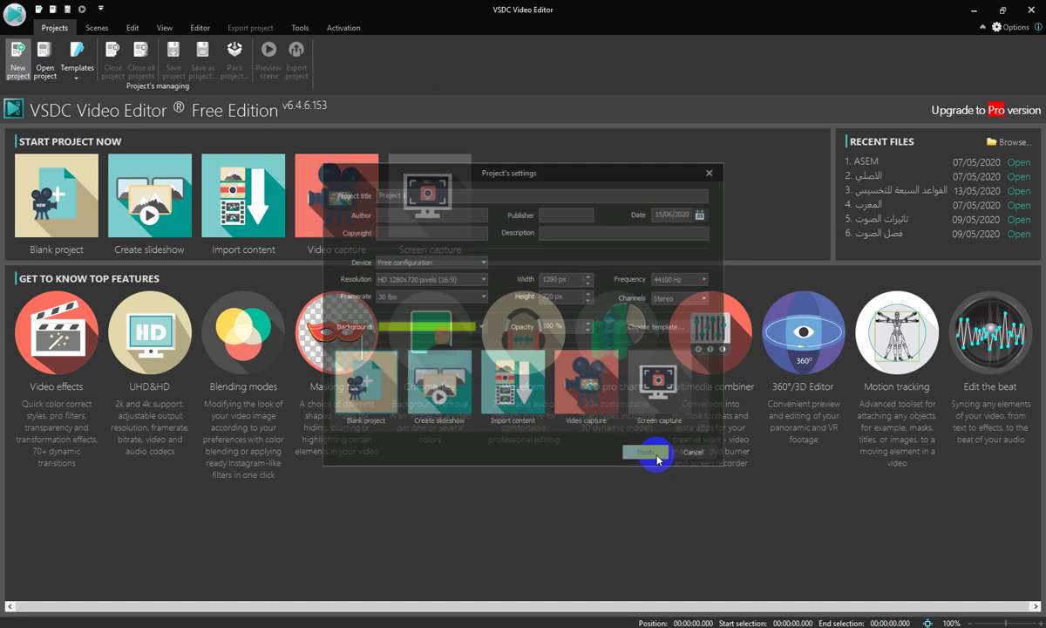
click(1002, 12)
drag(994, 152, 536, 210)
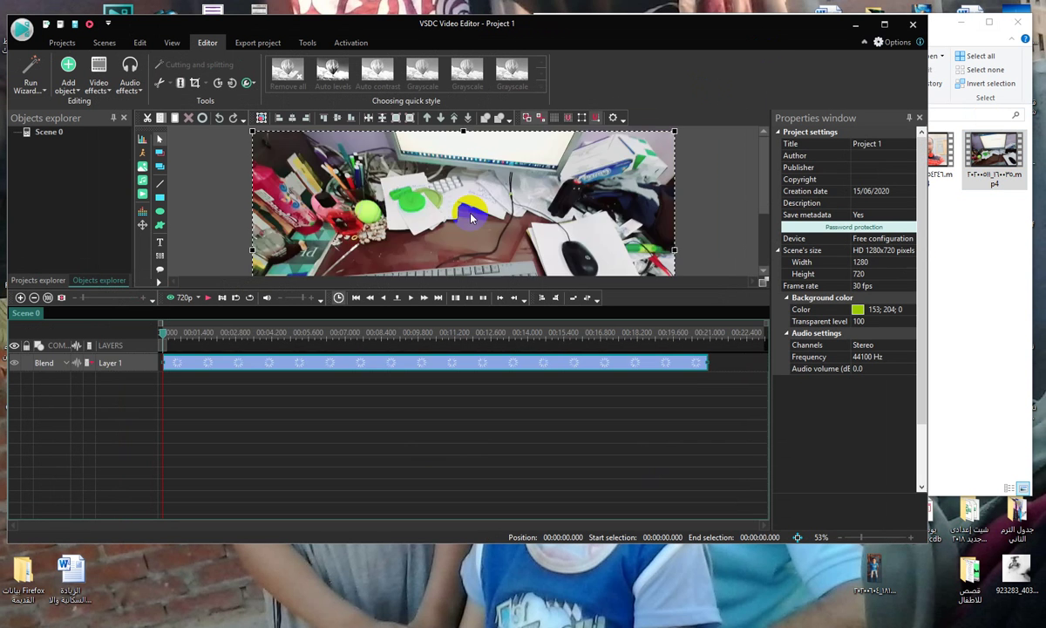
click(886, 26)
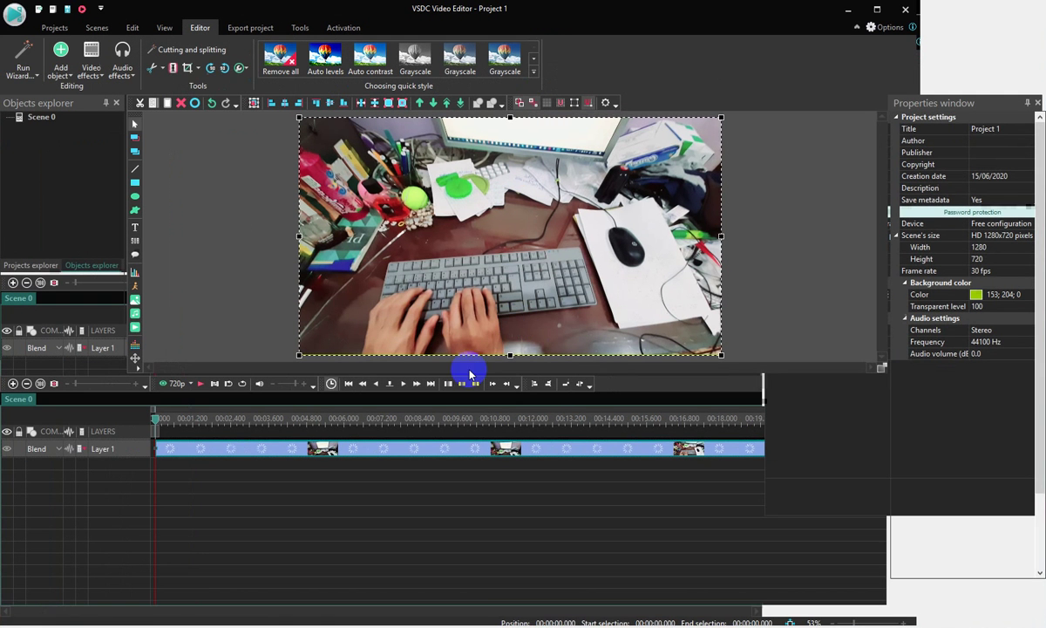
Step: Rotate the desk video clockwise by 90° four times to complete a full turn
click(436, 316)
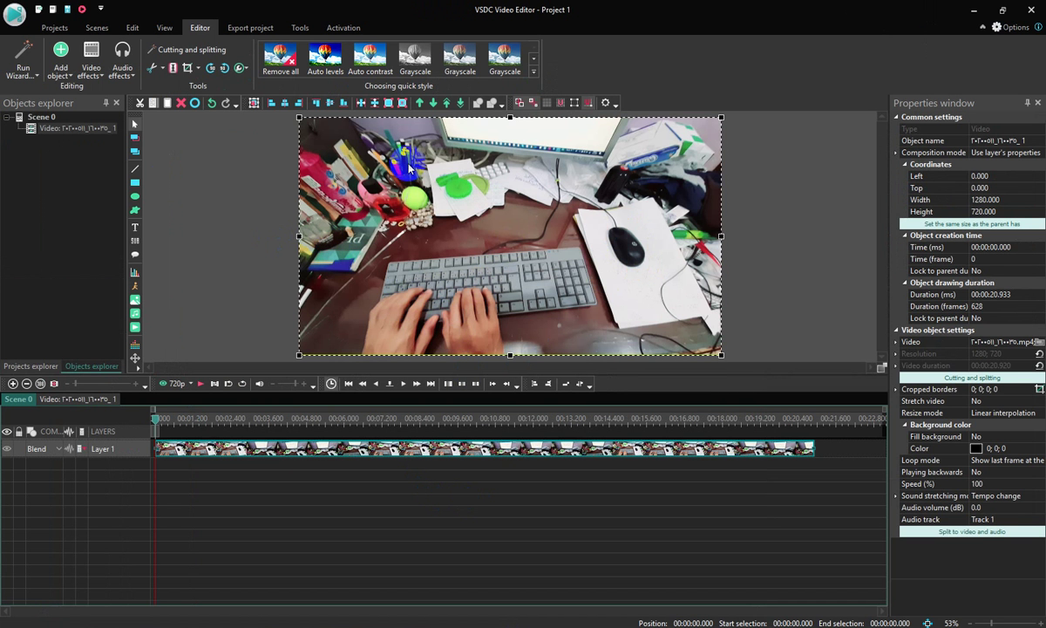
click(210, 69)
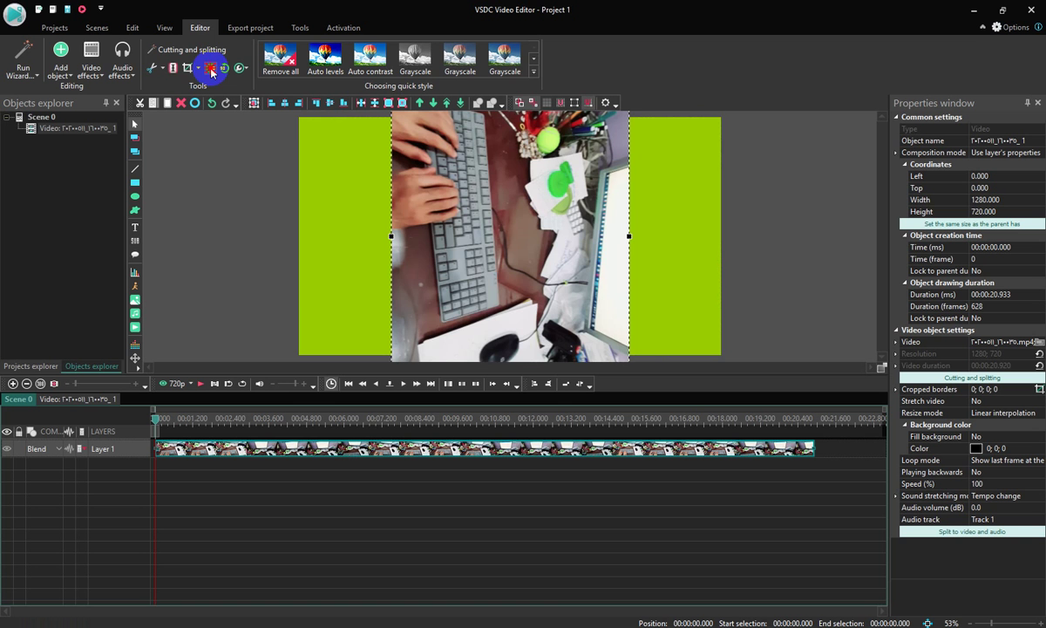
click(211, 70)
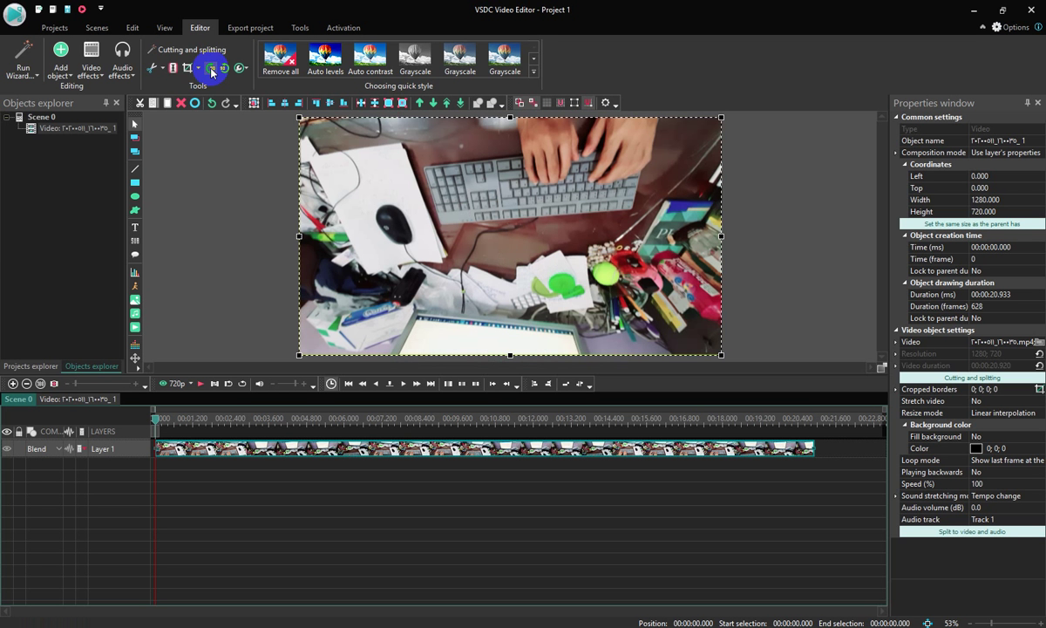
click(211, 69)
click(211, 70)
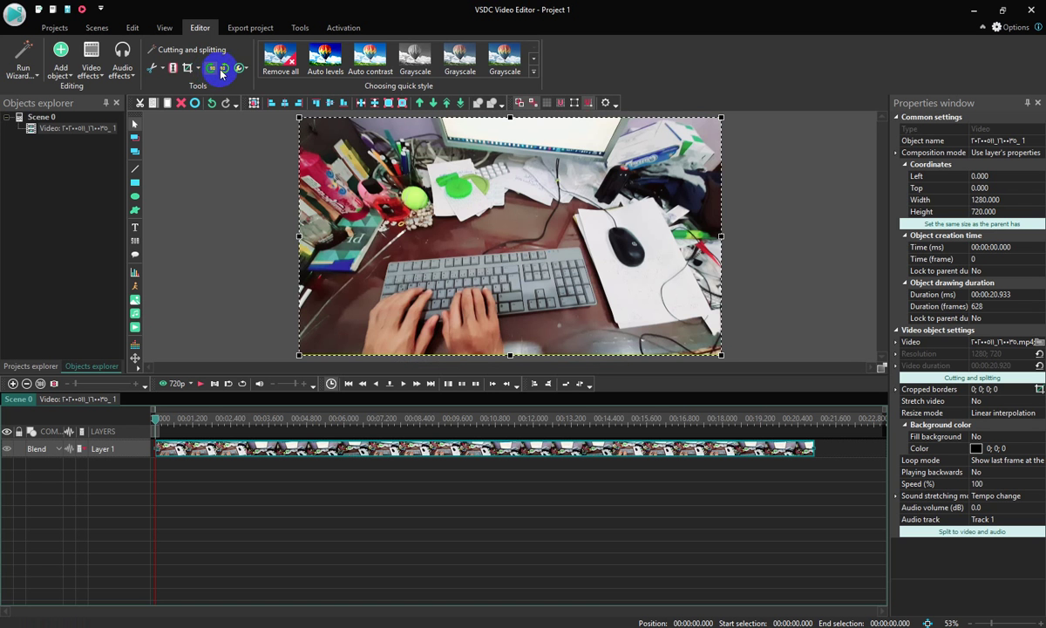
Step: Rotate the desk video counterclockwise by 90° four times to complete a full turn
click(225, 70)
click(225, 70)
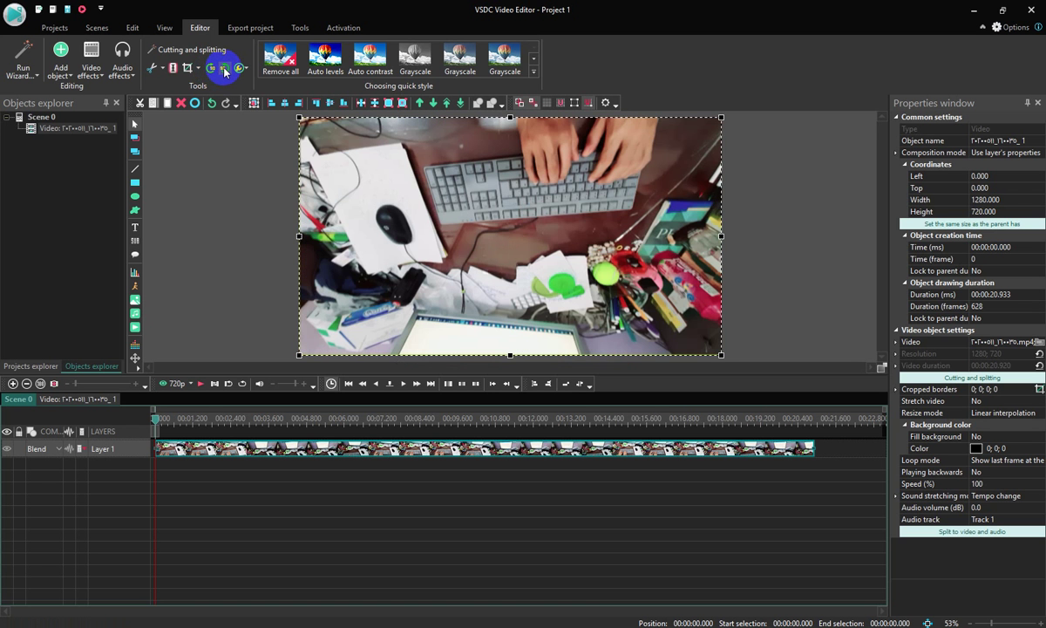
click(224, 70)
click(224, 69)
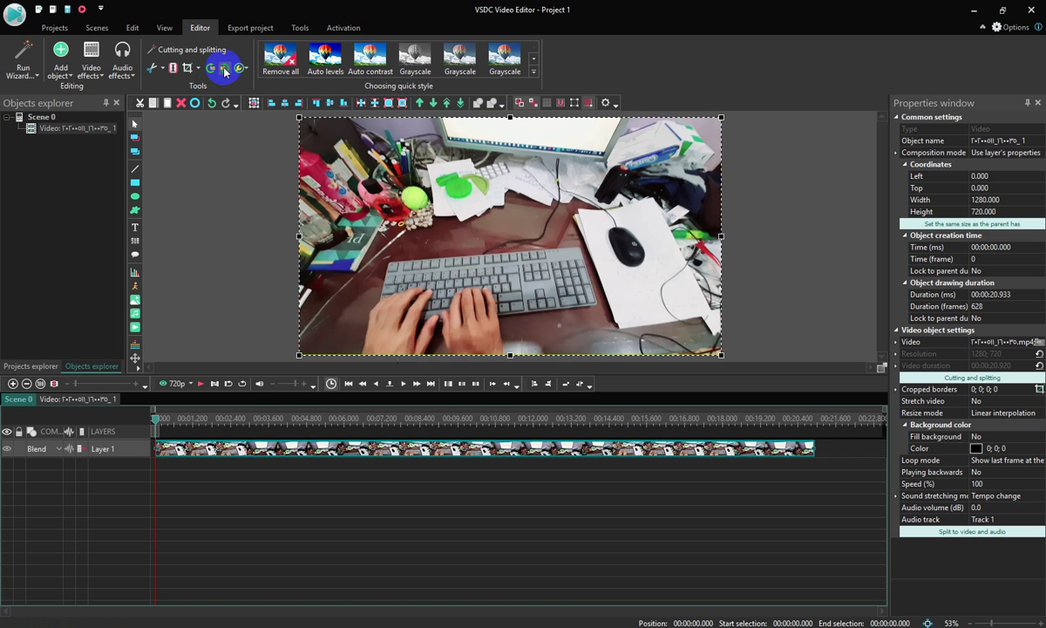
Step: Flip the whole desk video horizontally and flip it back to its original orientation
click(245, 70)
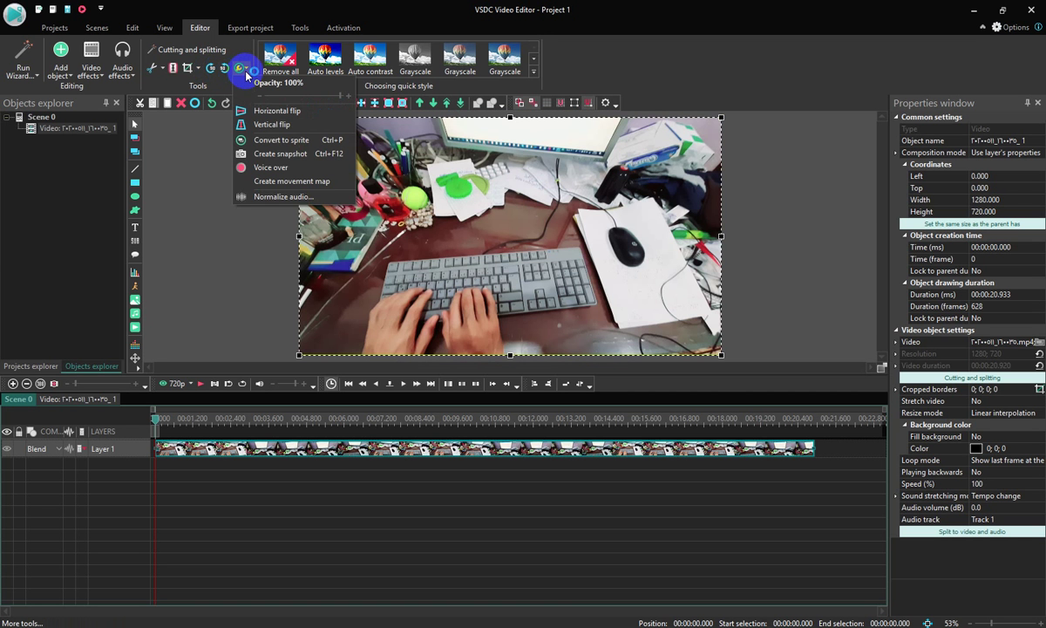
click(240, 71)
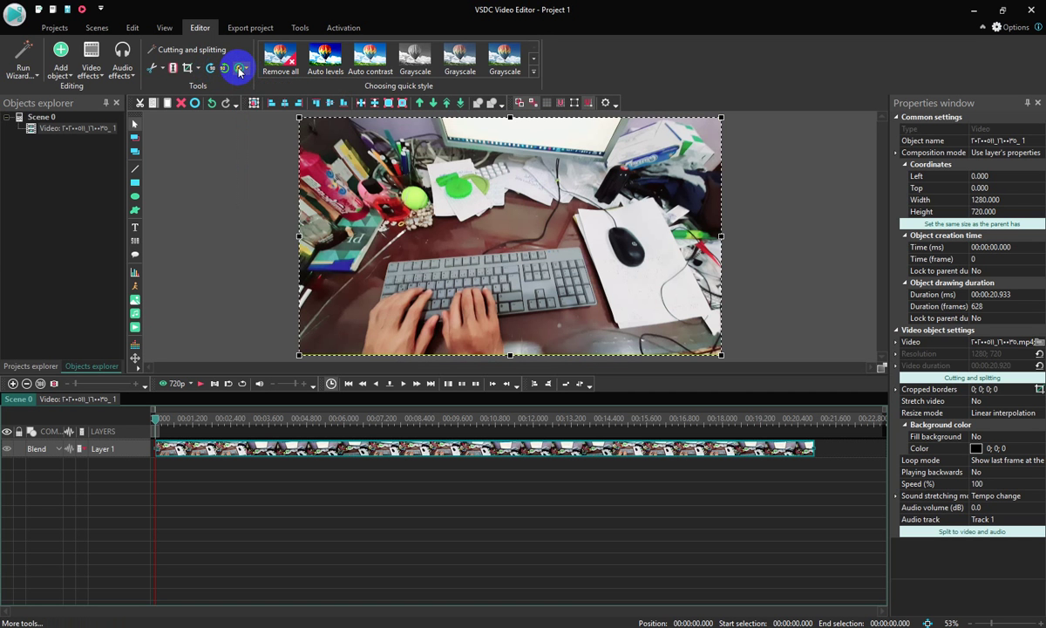
click(239, 71)
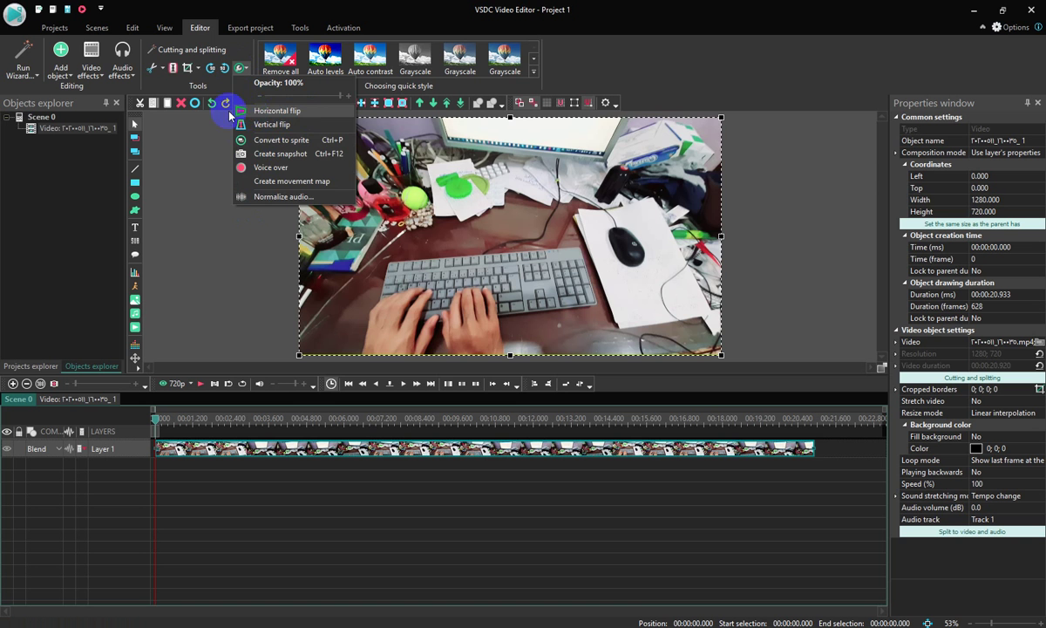
click(262, 112)
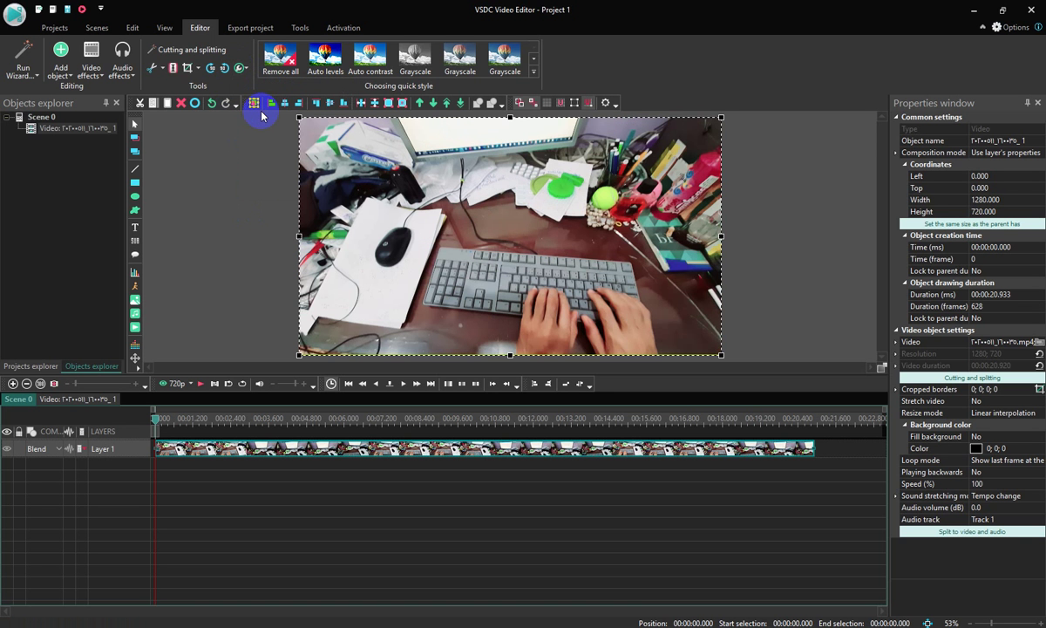
click(423, 276)
click(238, 67)
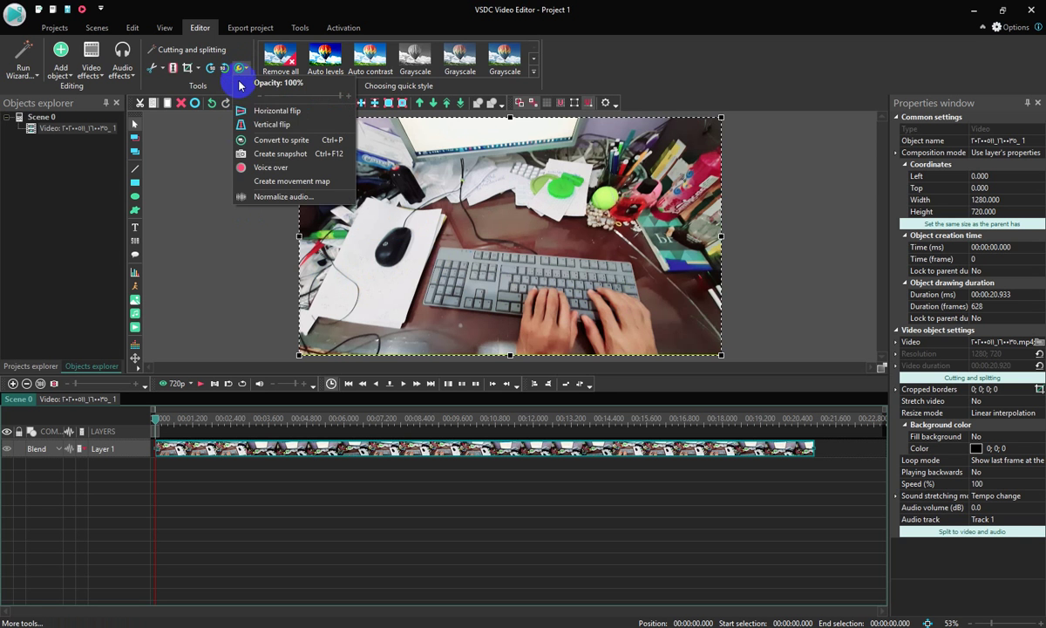
click(247, 113)
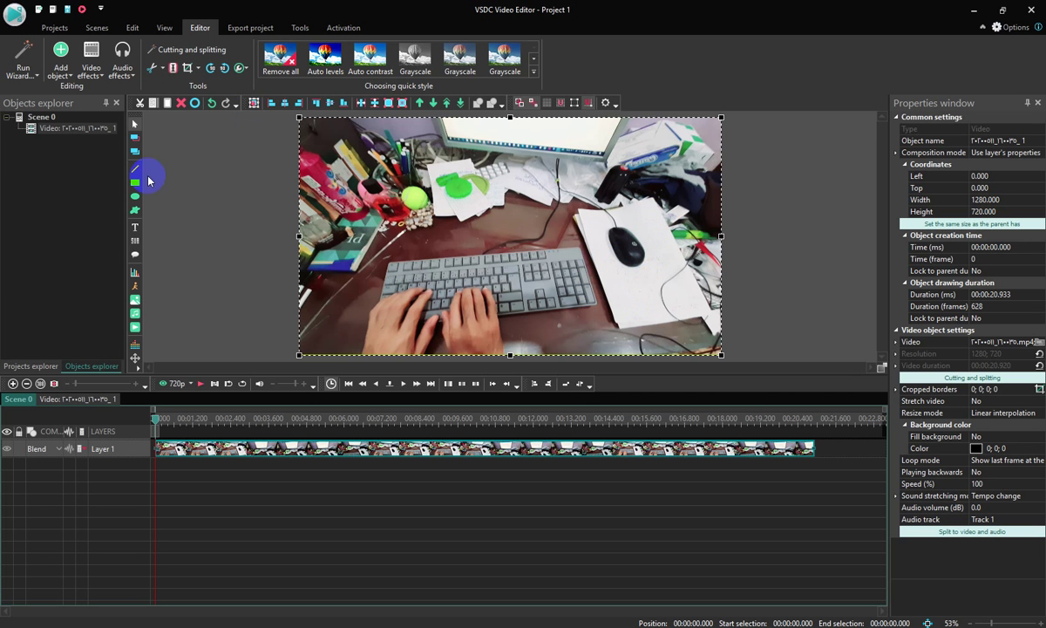
Step: Flip the whole desk video vertically and flip it back to its original orientation
click(238, 68)
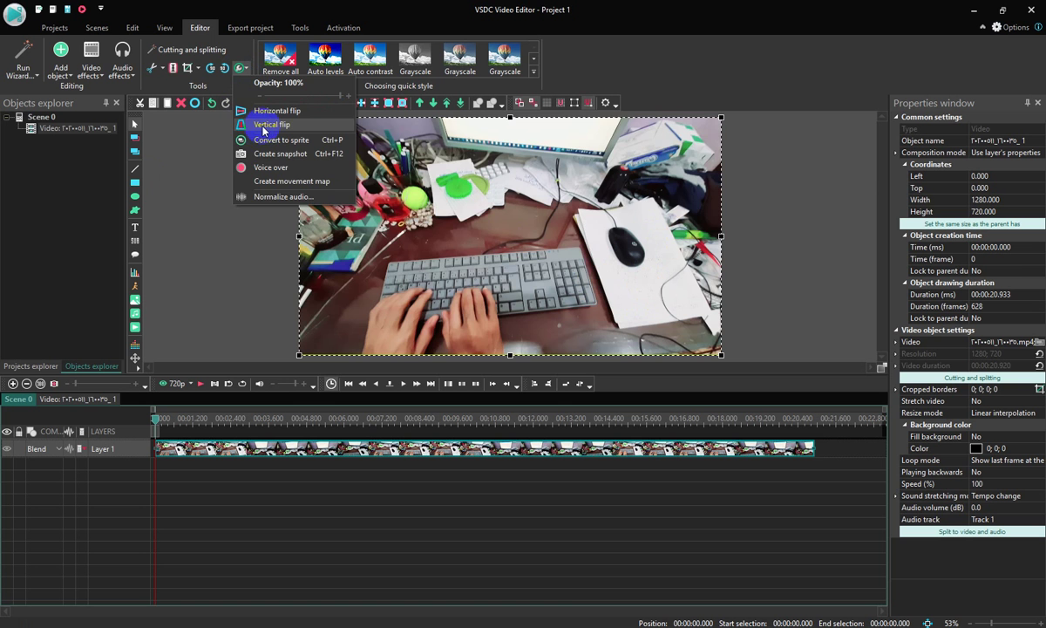
click(262, 130)
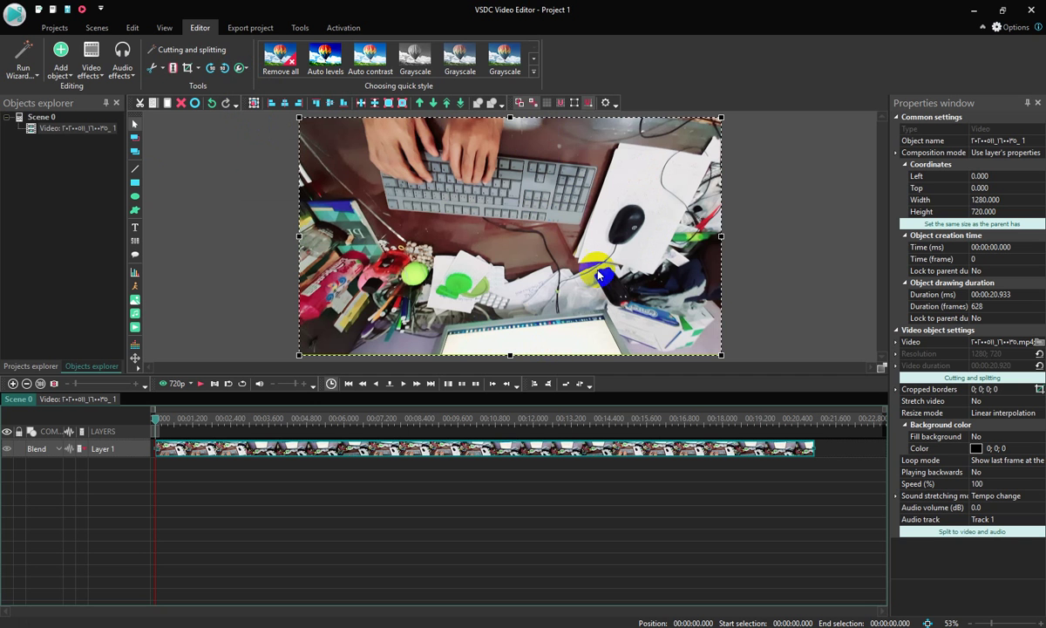
click(238, 69)
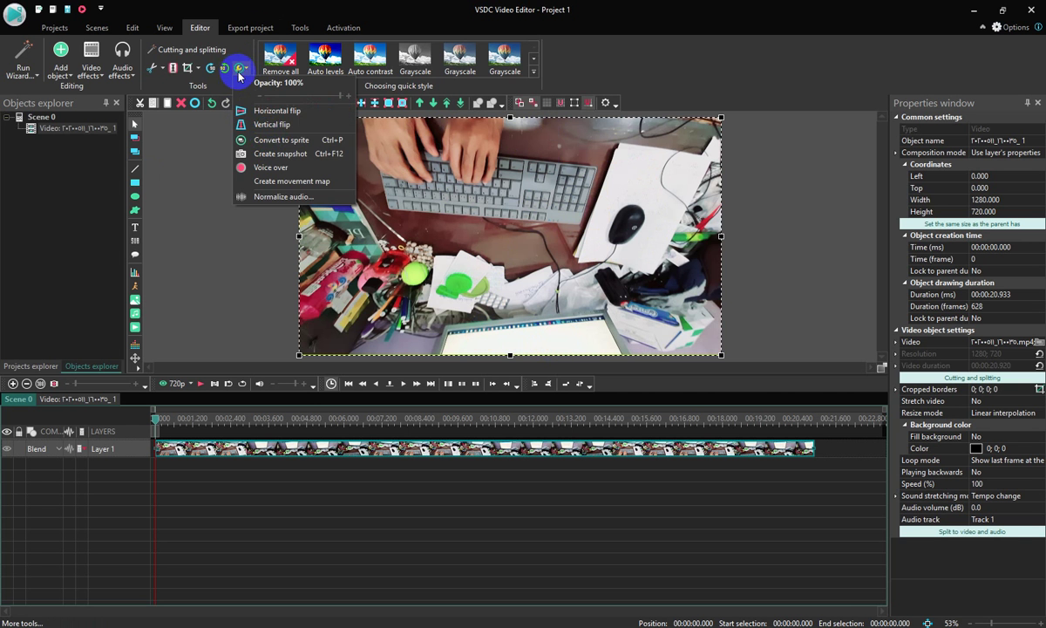
click(255, 122)
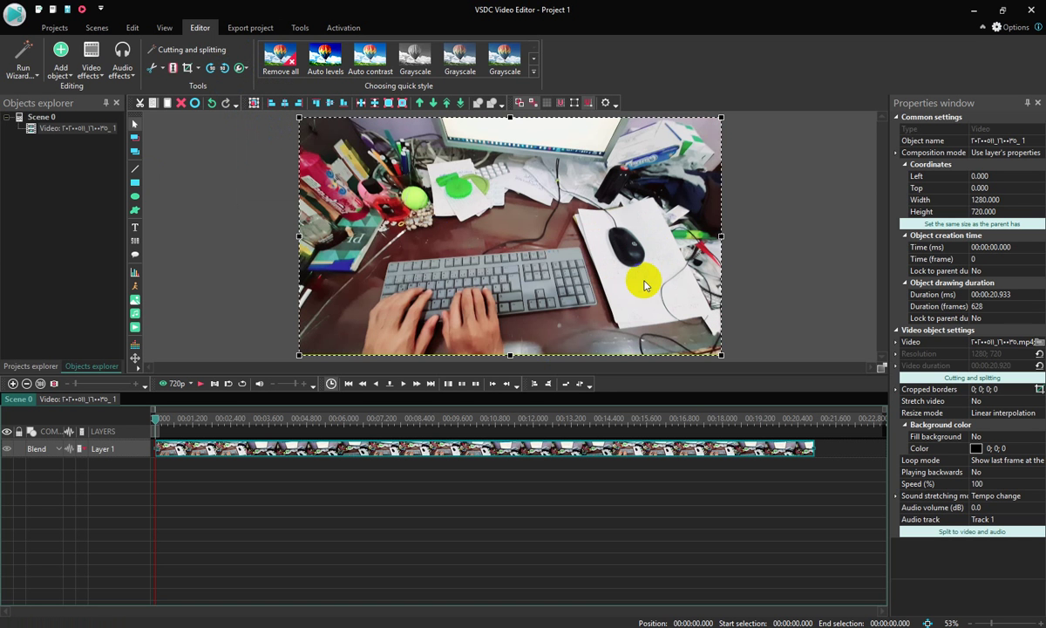
click(241, 70)
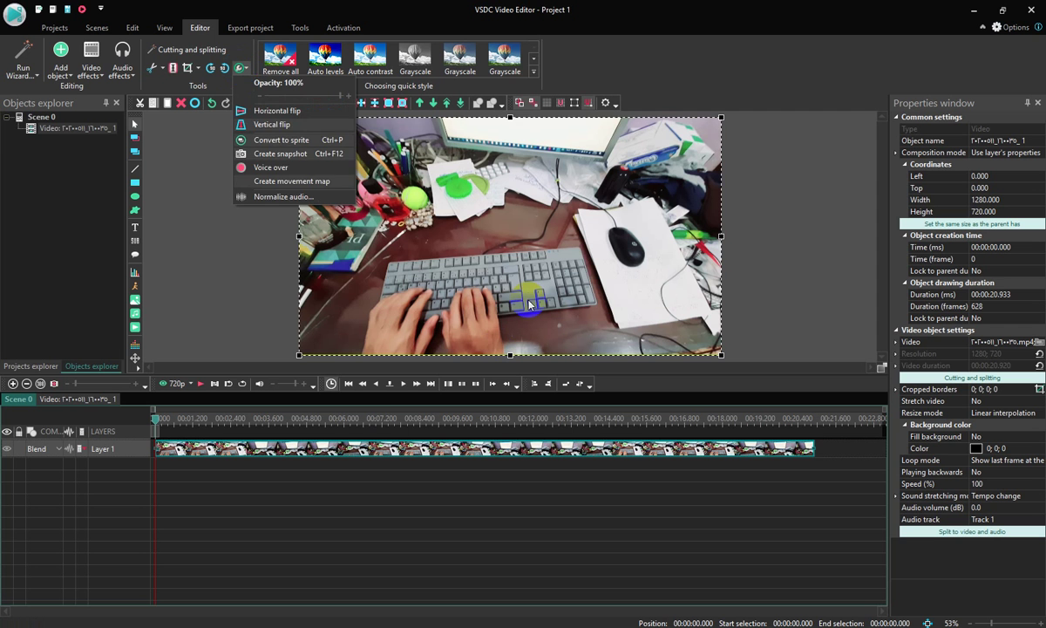
click(457, 335)
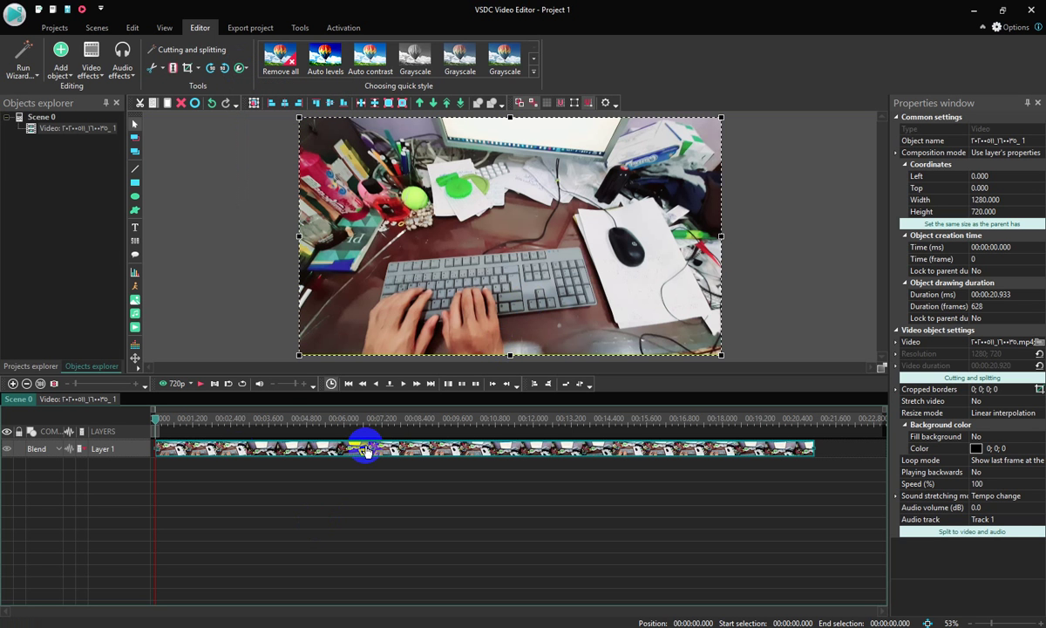
Step: Split the desk video into two parts at 00:00:05.366 on the timeline
click(289, 421)
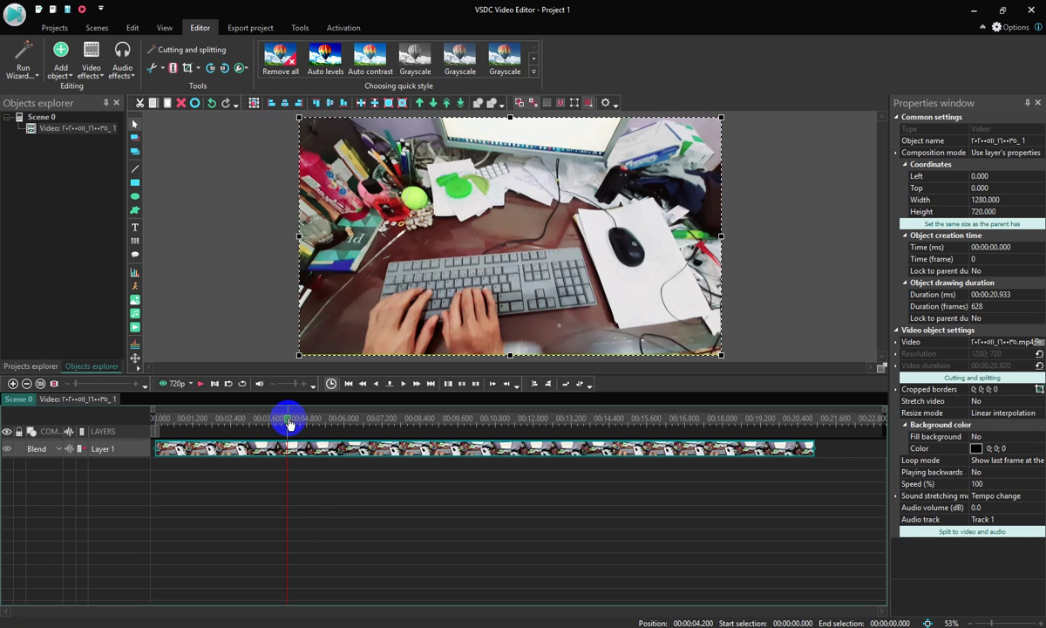
drag(288, 422, 326, 428)
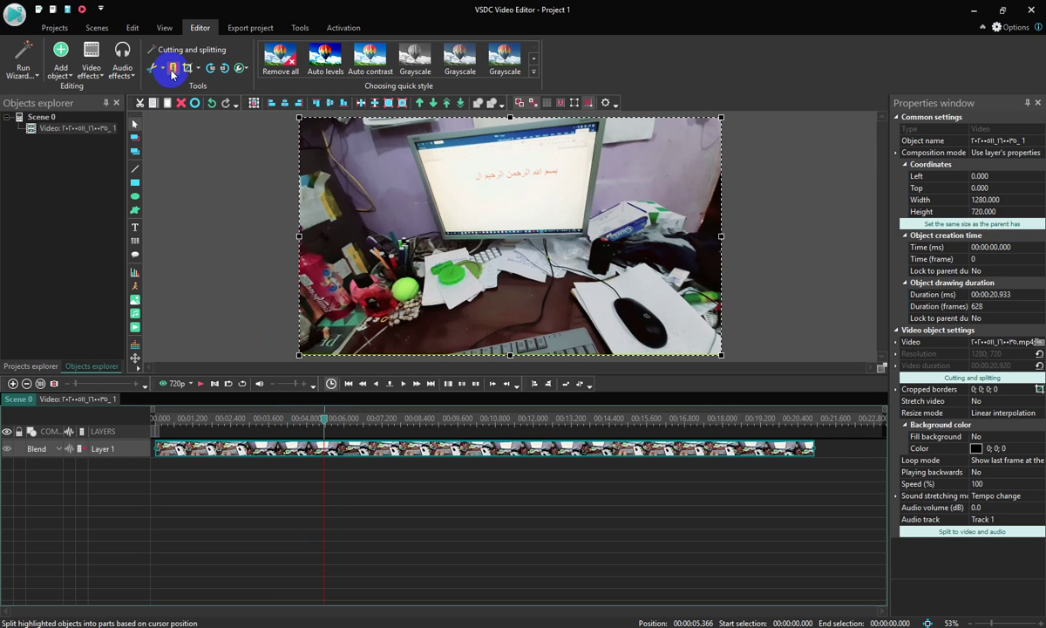
click(172, 74)
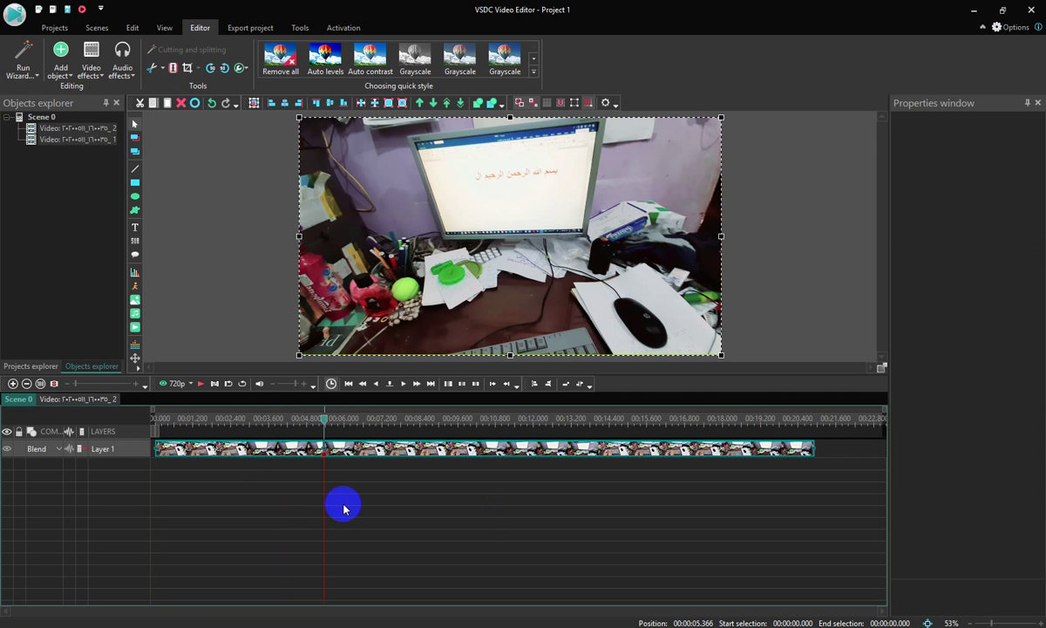
Step: Flip only the first part of the split video horizontally
click(285, 484)
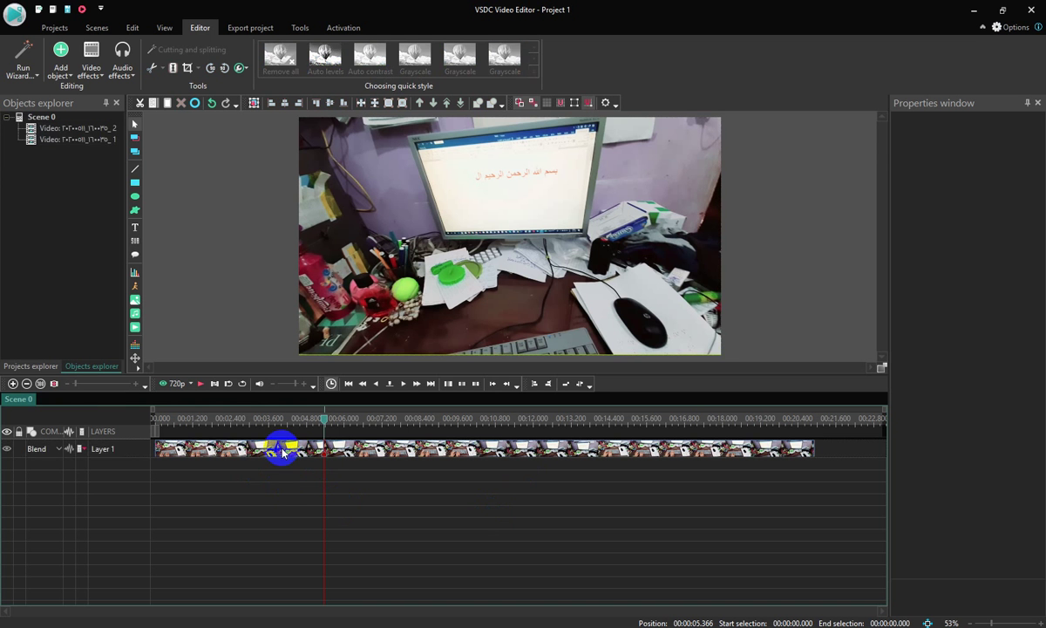
click(284, 451)
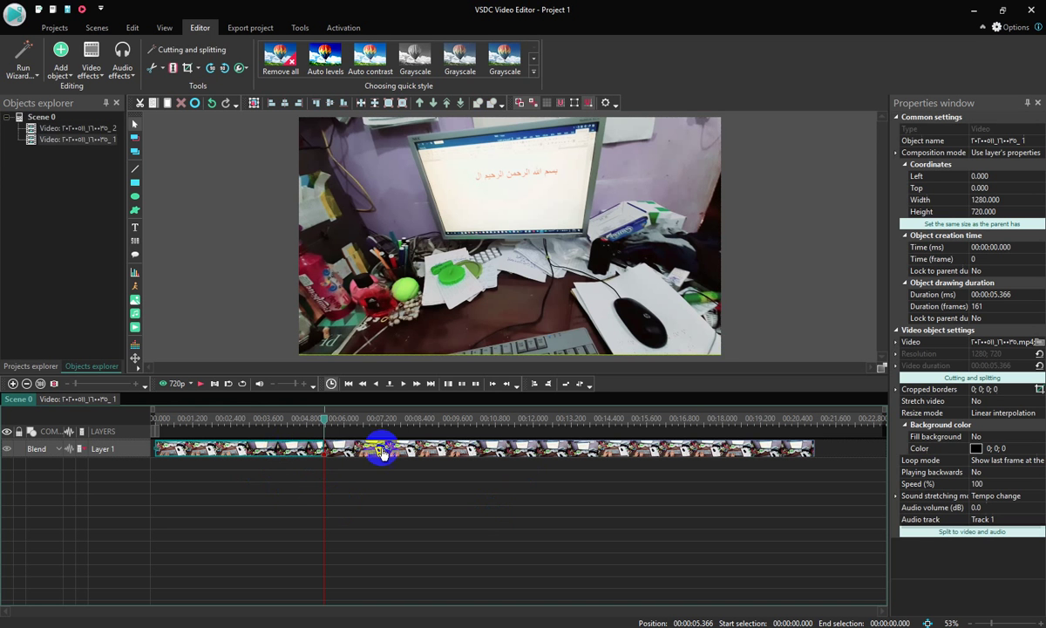
click(291, 453)
click(271, 419)
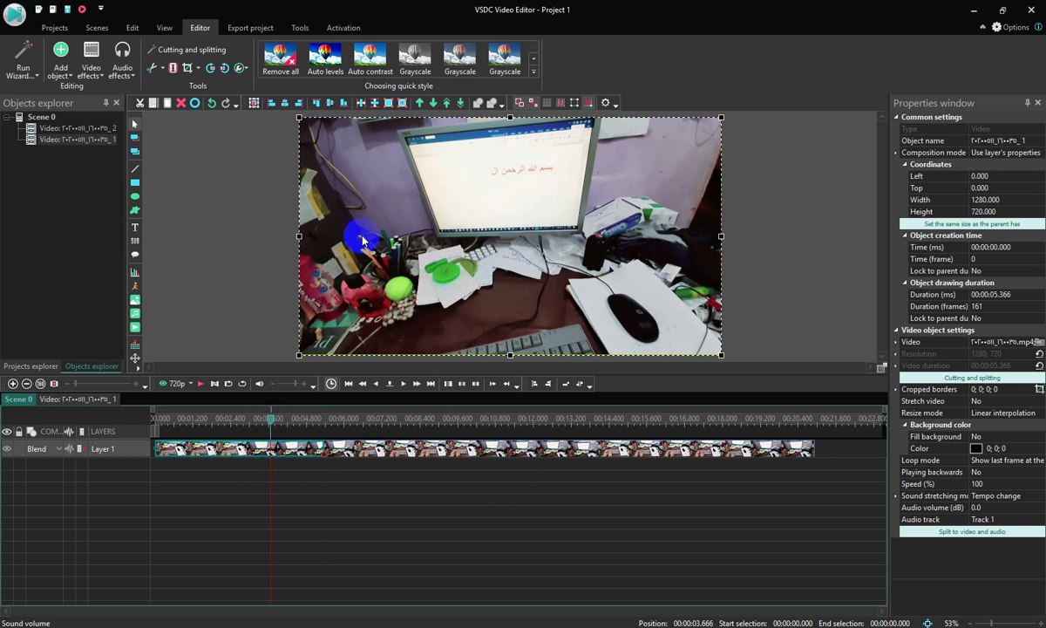
click(242, 68)
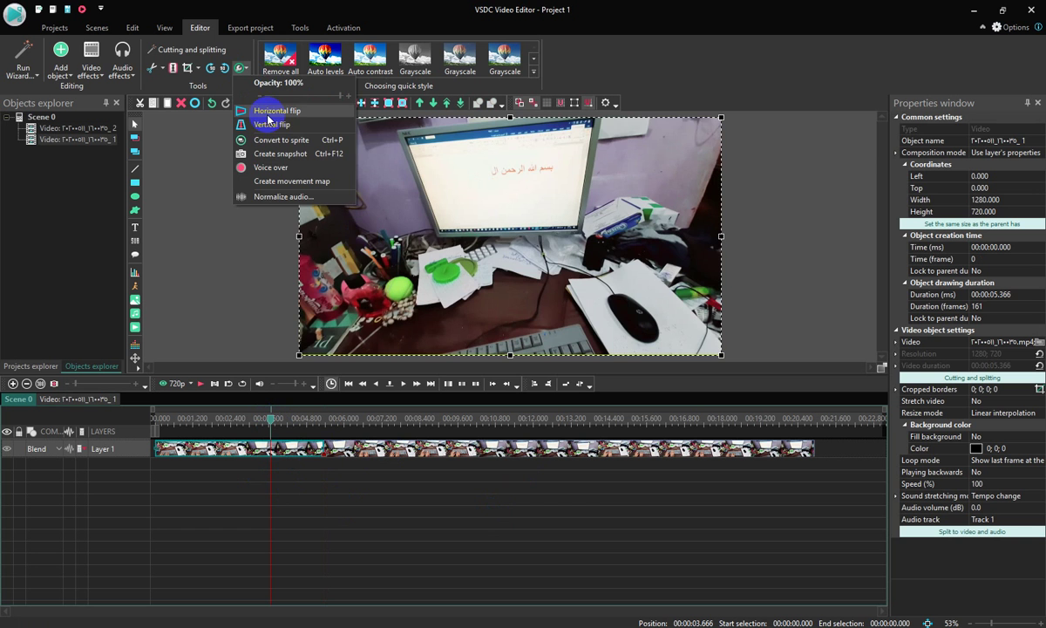
click(268, 113)
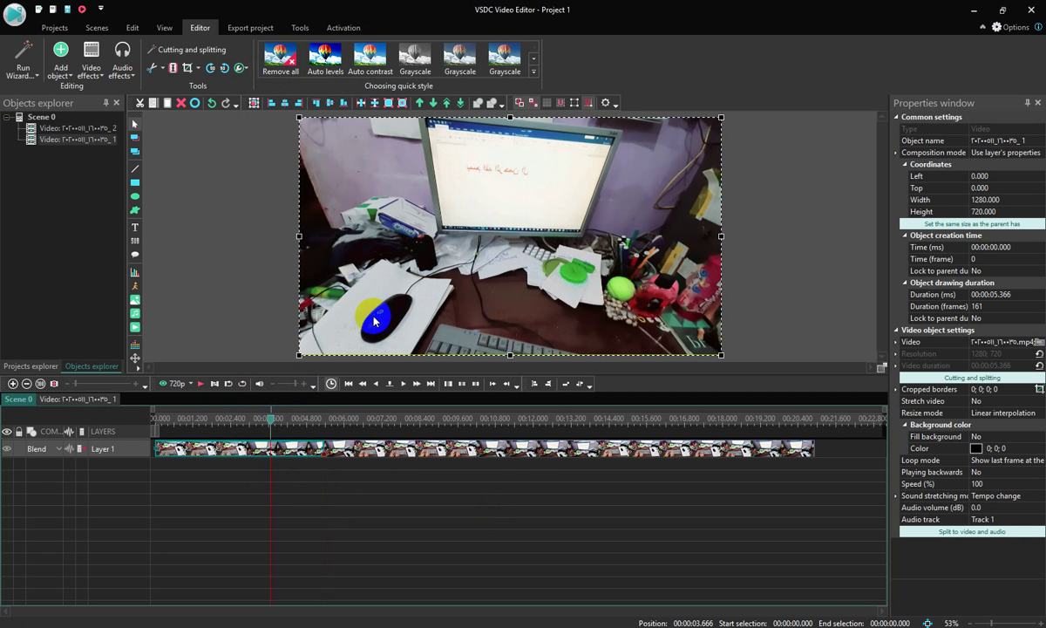
Step: Compare the frame at 00:00:06.633 in the second part with the one at 00:00:03.333 in the first part
click(365, 489)
click(364, 418)
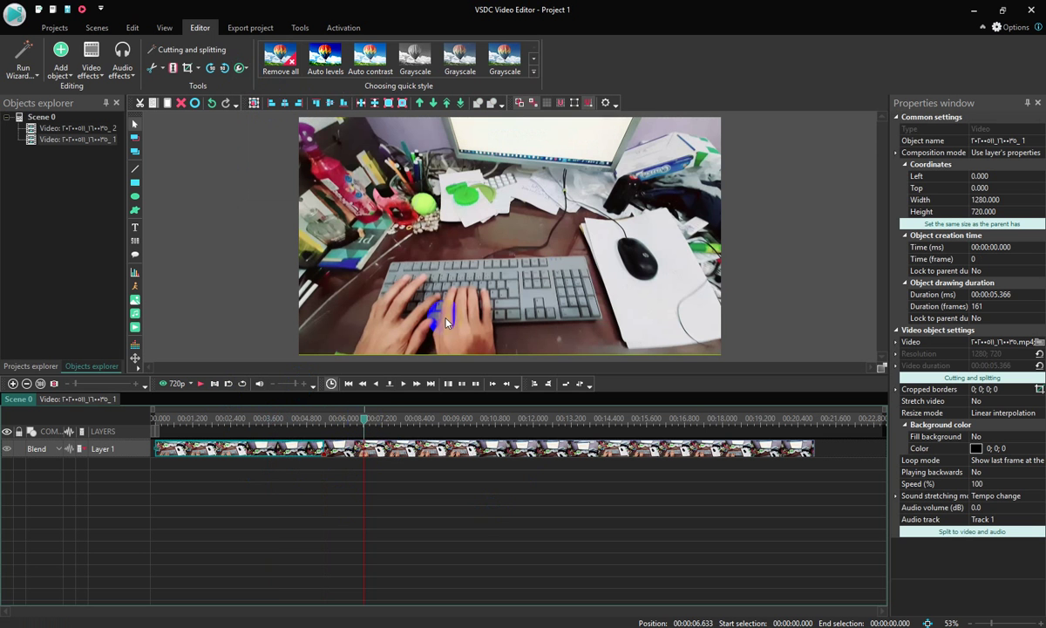
click(260, 417)
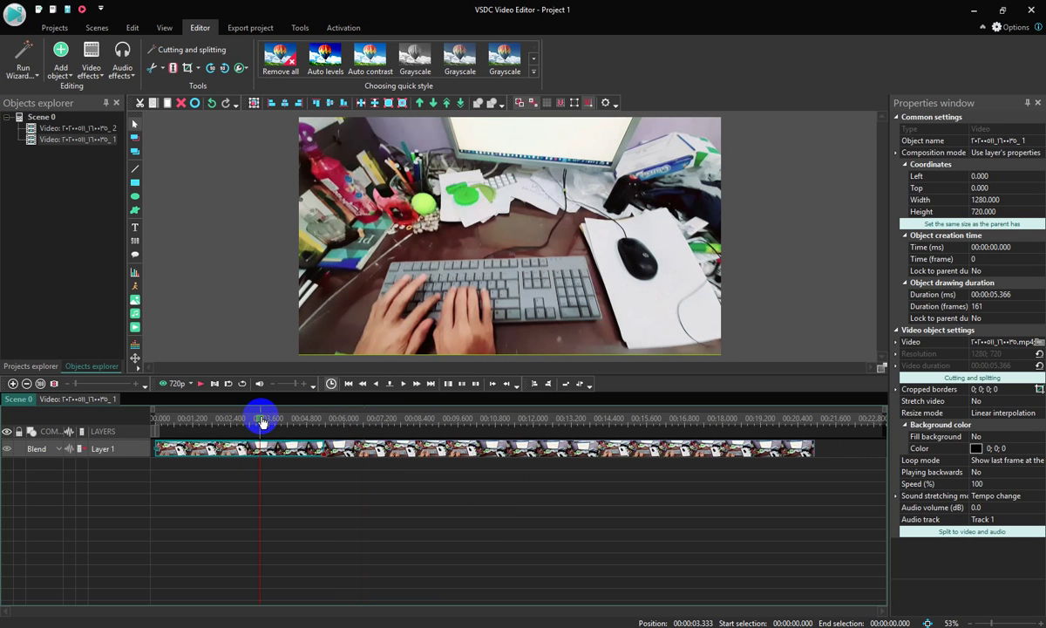
Step: Preview the scene past the cut between the two video parts and stop the playback
click(54, 28)
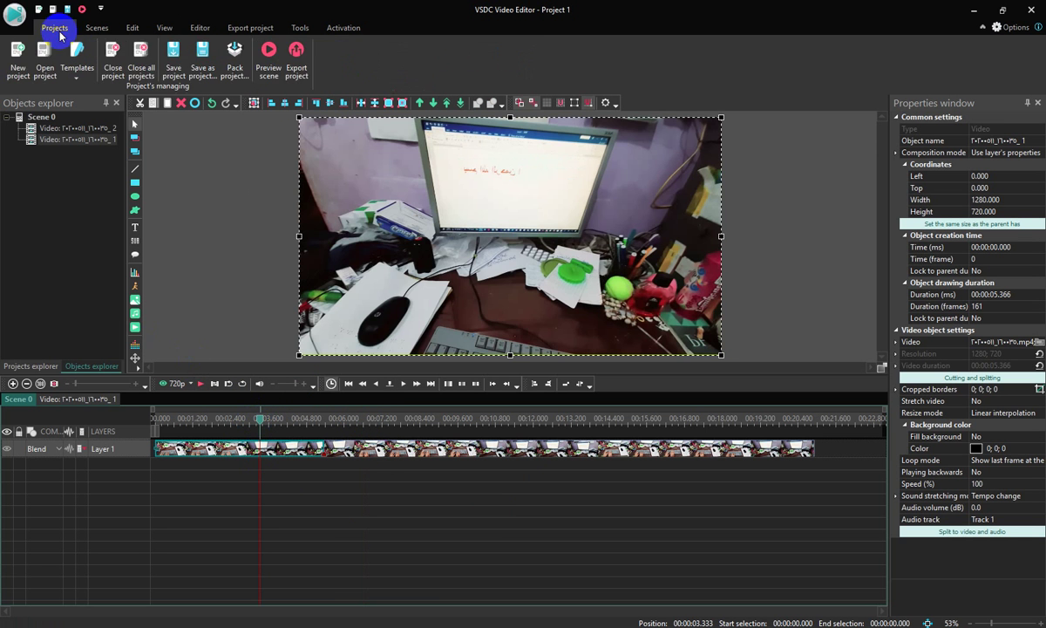
click(269, 54)
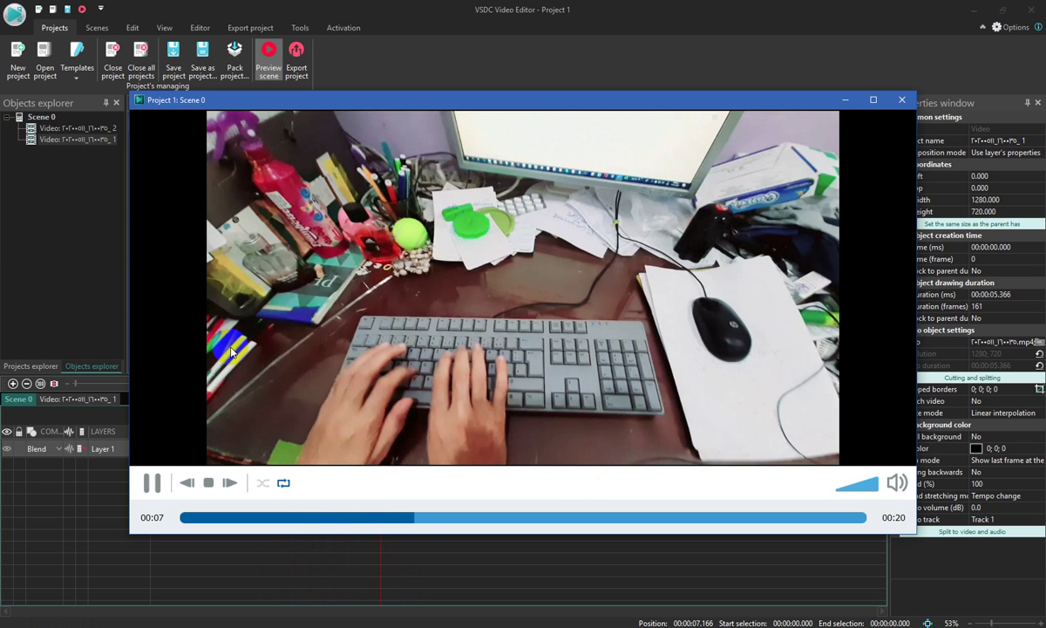
click(150, 481)
click(208, 483)
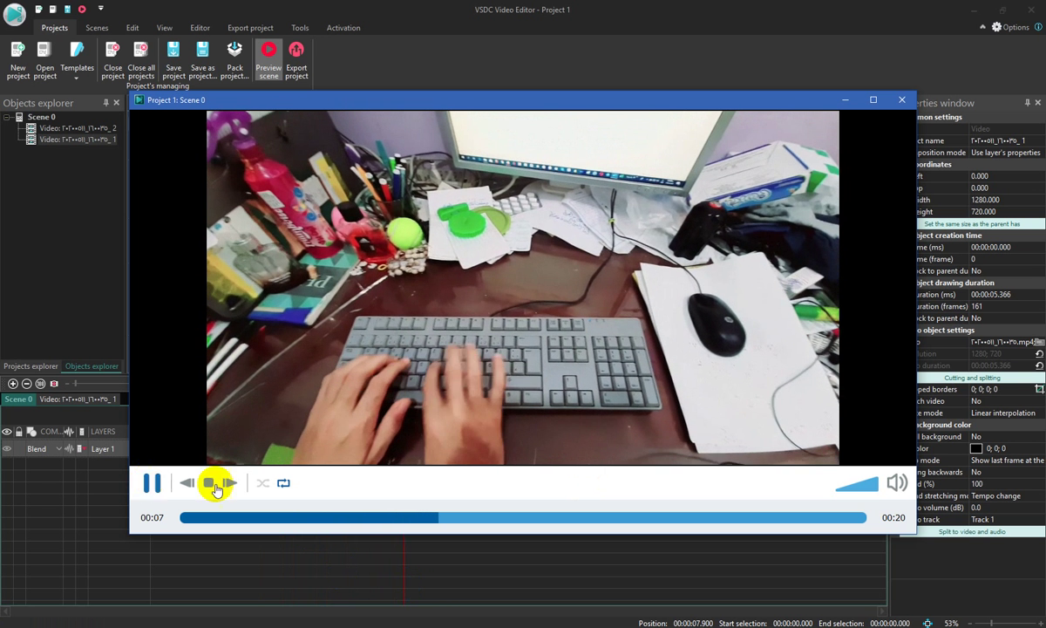
Step: Close the scene preview and bring the project editor back in front of the file browser window
click(845, 103)
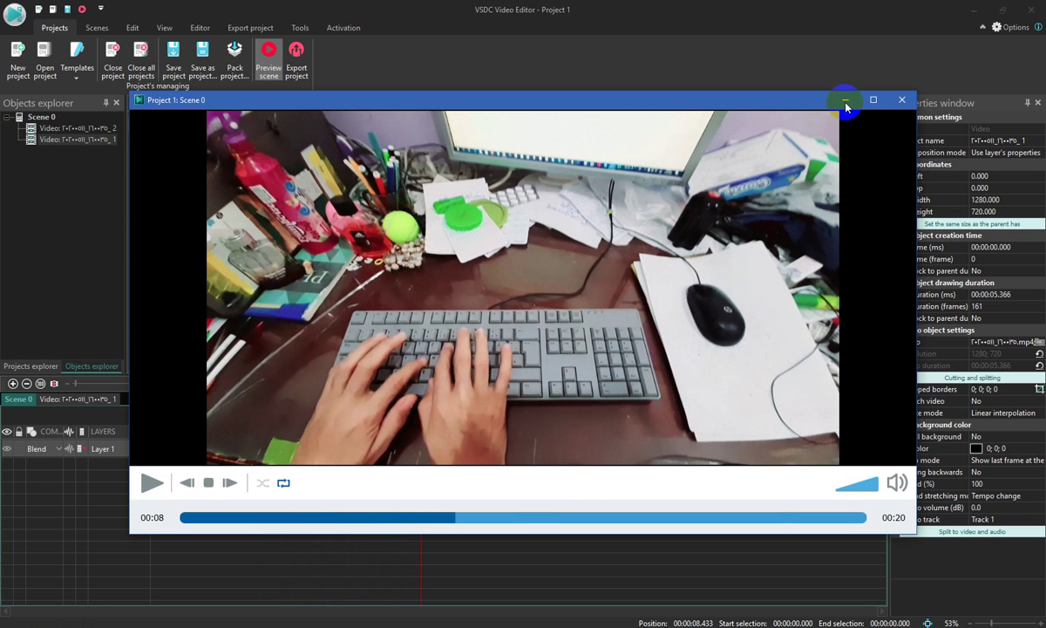
click(845, 103)
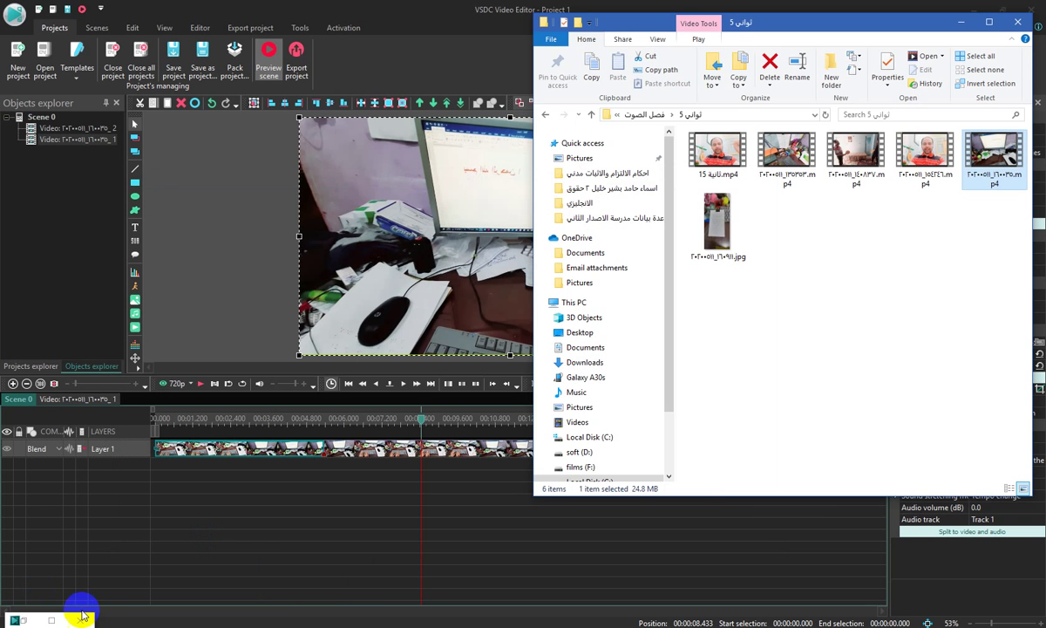
click(450, 307)
click(264, 503)
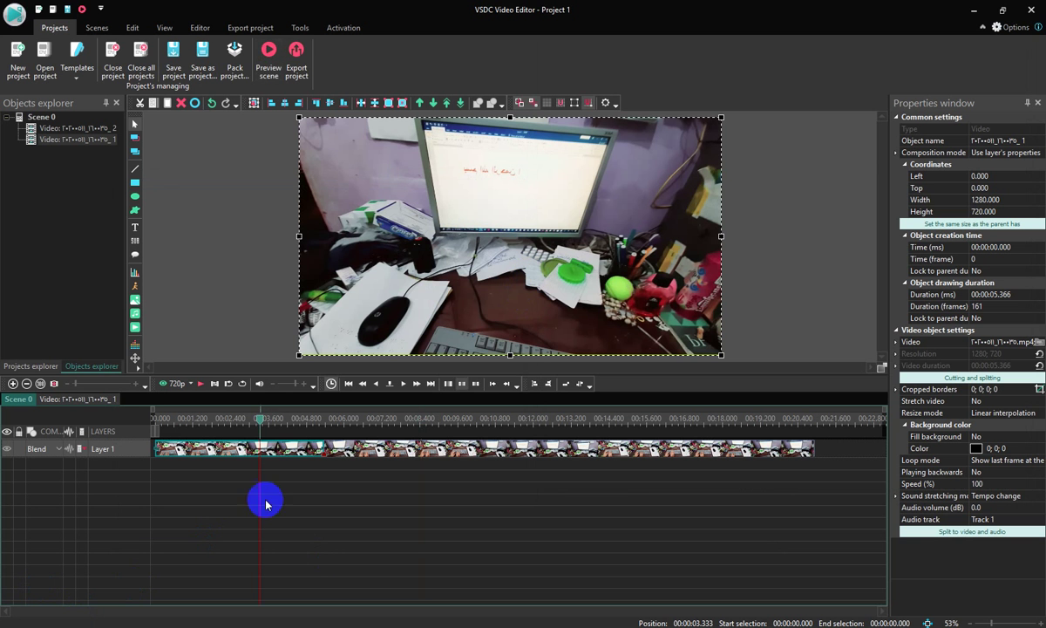
Step: Review the available horizontal and vertical flip options for the first video part, and deselect the video without applying any
click(200, 28)
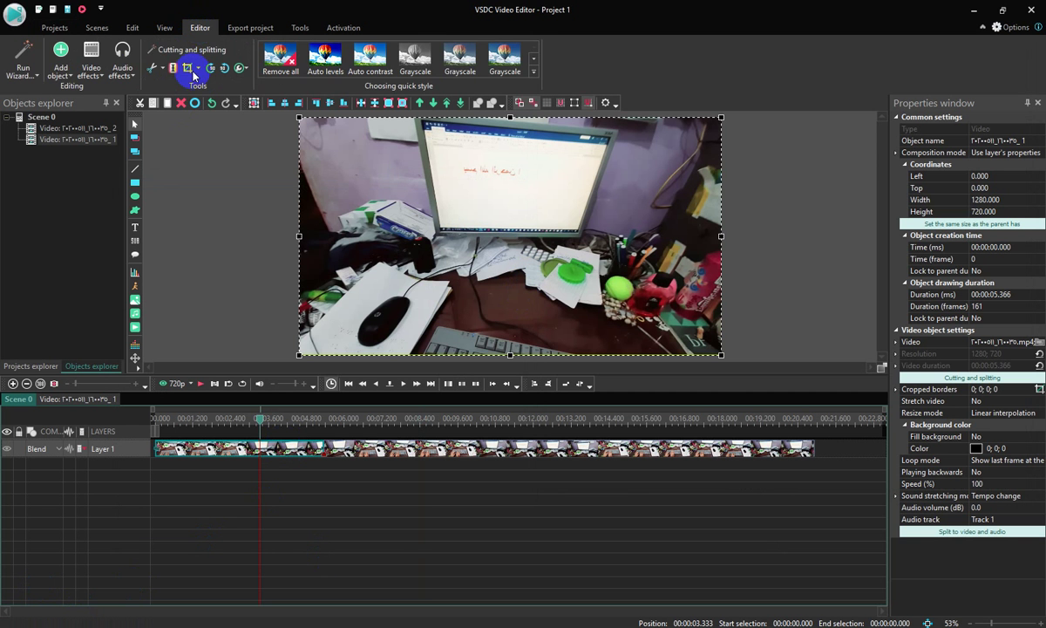
click(247, 74)
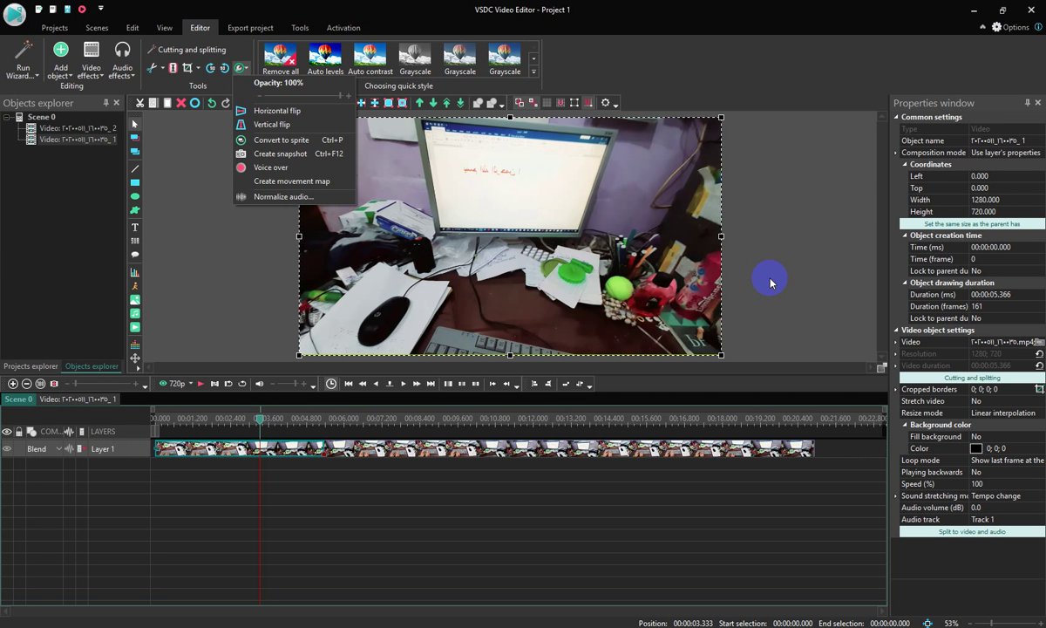
click(256, 325)
click(256, 324)
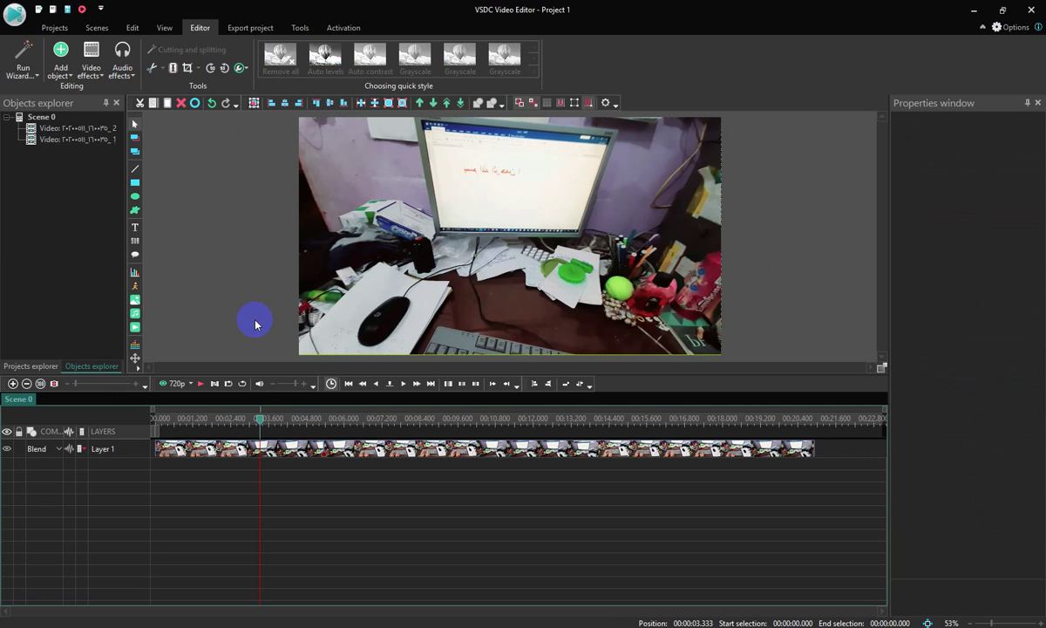